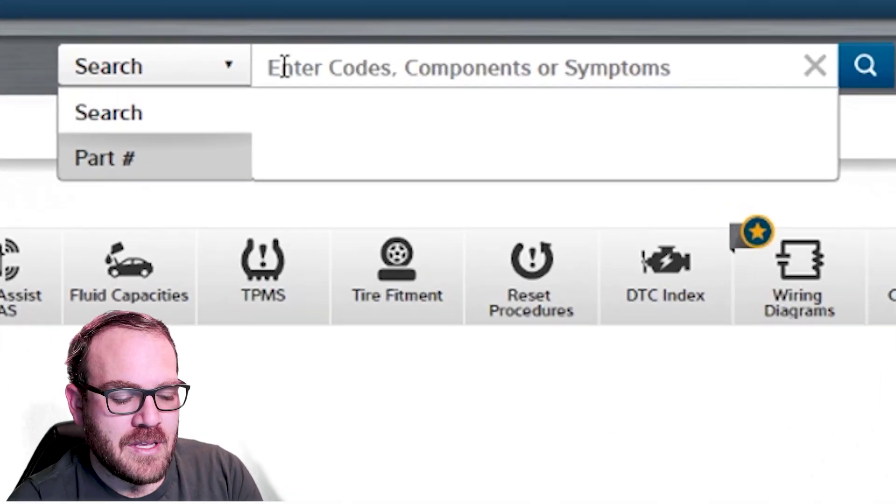
# Step: Search 'mass airflow sensor' and open its Wiring Diagrams card
pyautogui.write('ma')
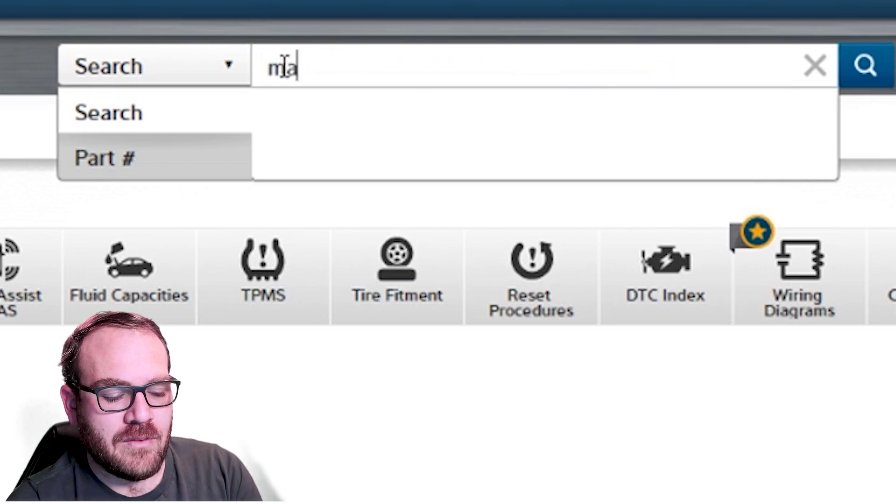
pyautogui.write('ss a')
pyautogui.press('Down')
pyautogui.press('Down')
pyautogui.press('Down')
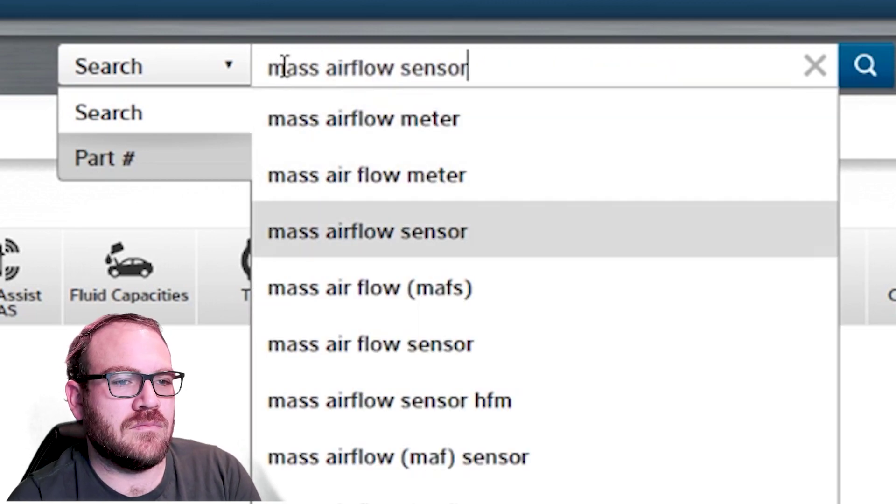
pyautogui.press('Return')
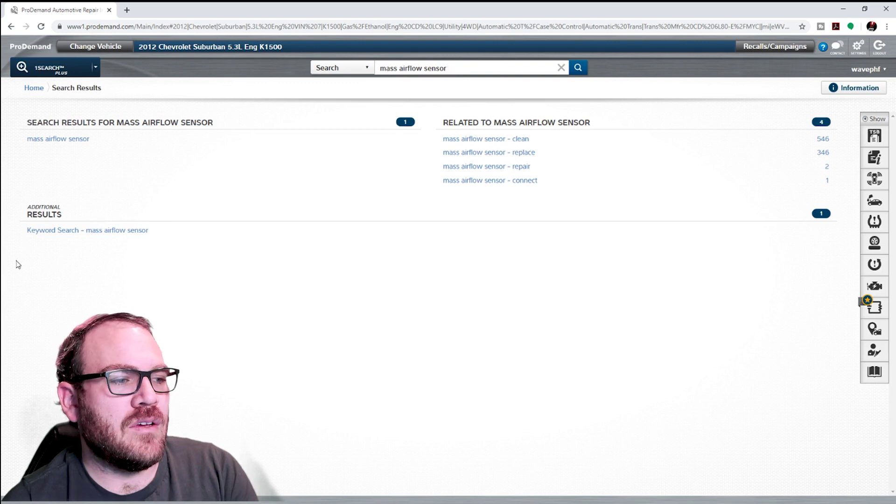
pyautogui.click(72, 141)
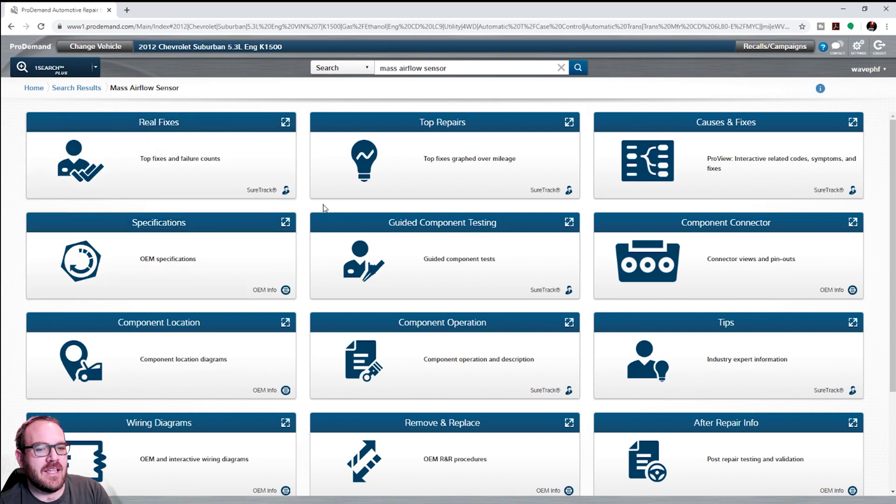
pyautogui.scroll(-3, 406, 260)
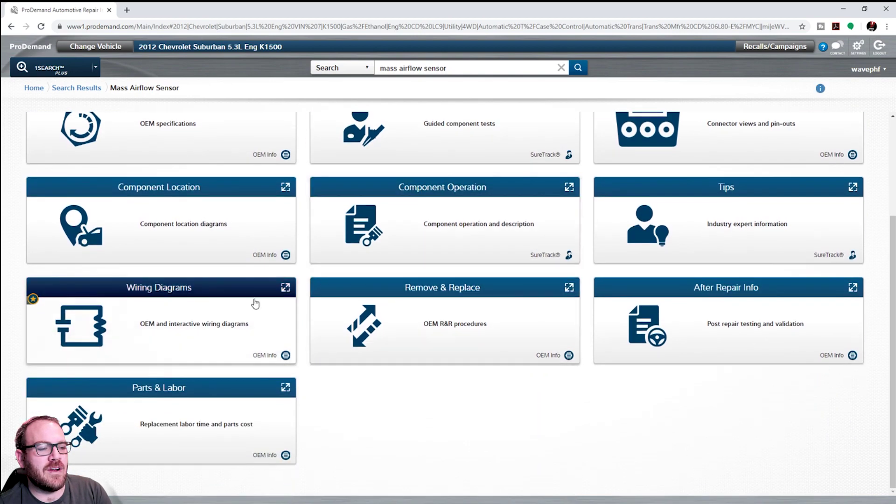
pyautogui.click(177, 332)
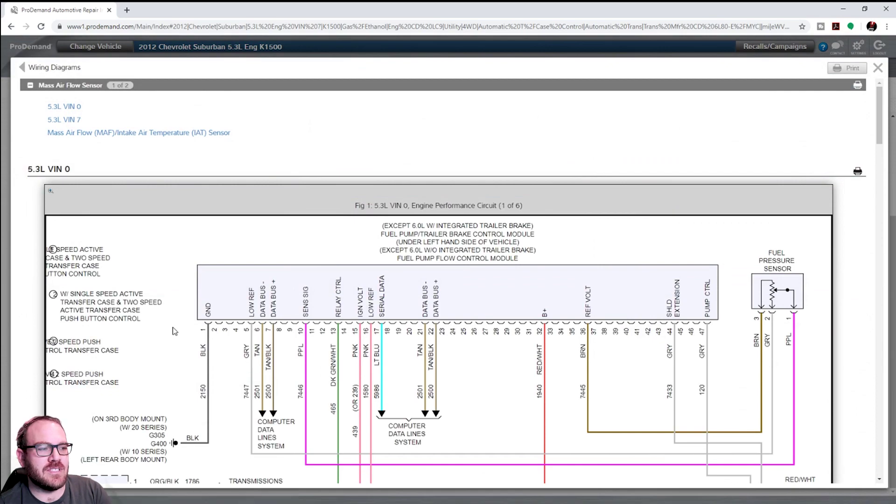
# Step: Scroll through Fig 1, the 5.3L VIN 0 Engine Performance Circuit, and back to its top
pyautogui.scroll(-3, 229, 312)
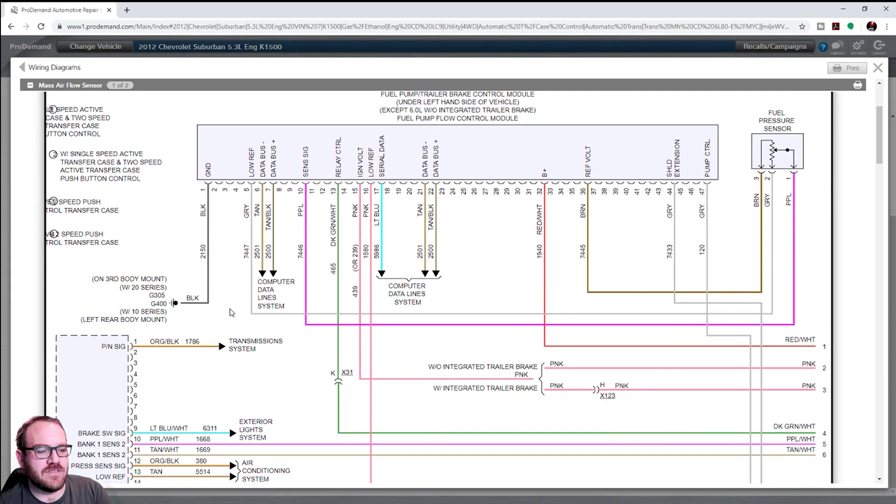
pyautogui.scroll(-15, 231, 312)
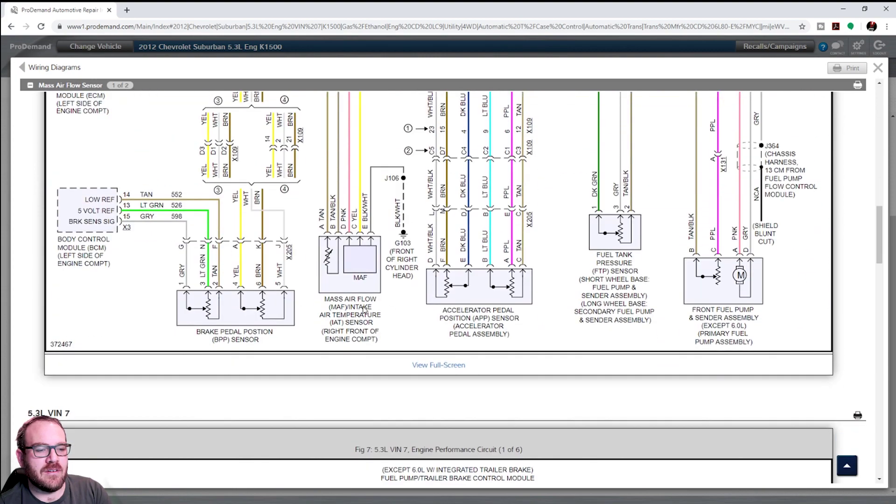
pyautogui.scroll(3, 405, 319)
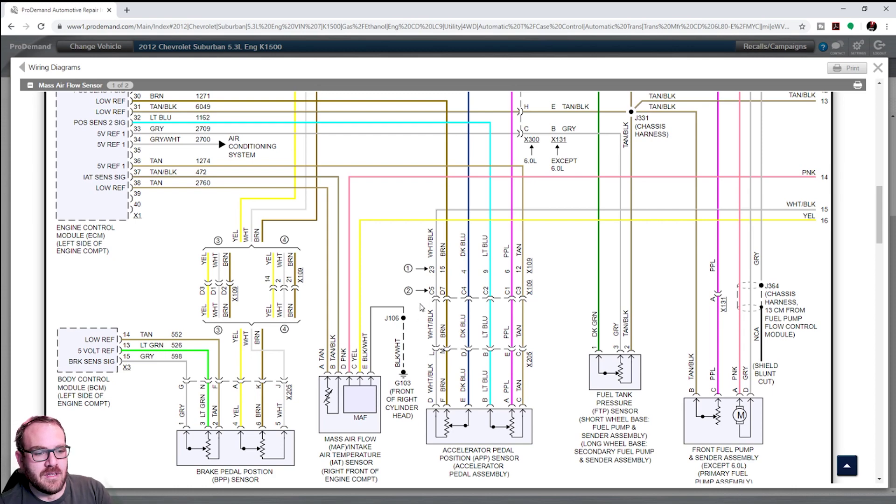
pyautogui.scroll(8, 420, 308)
pyautogui.scroll(6, 422, 307)
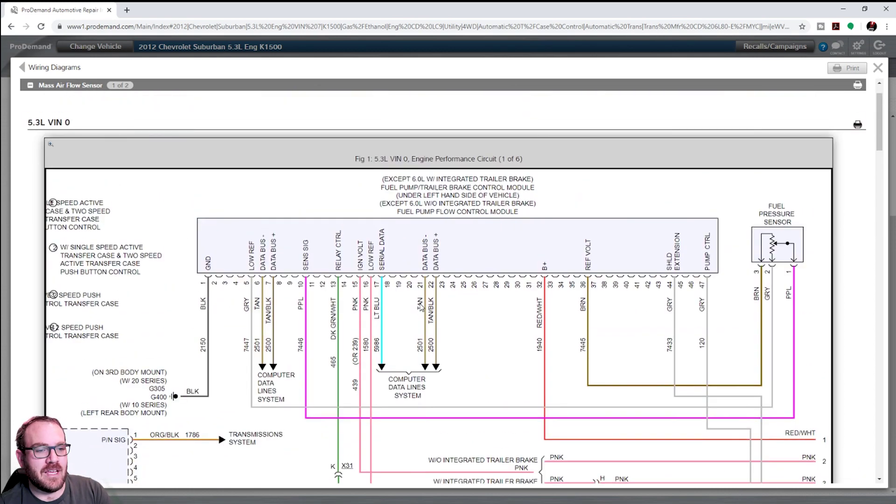
# Step: Open Fig 1 in the full-screen viewer and zoom in on the MAF sensor wiring
pyautogui.click(475, 326)
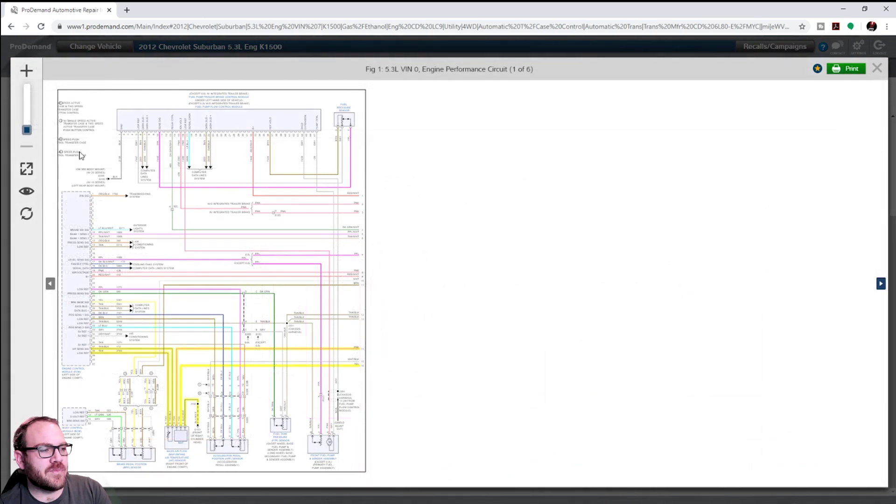
pyautogui.click(25, 70)
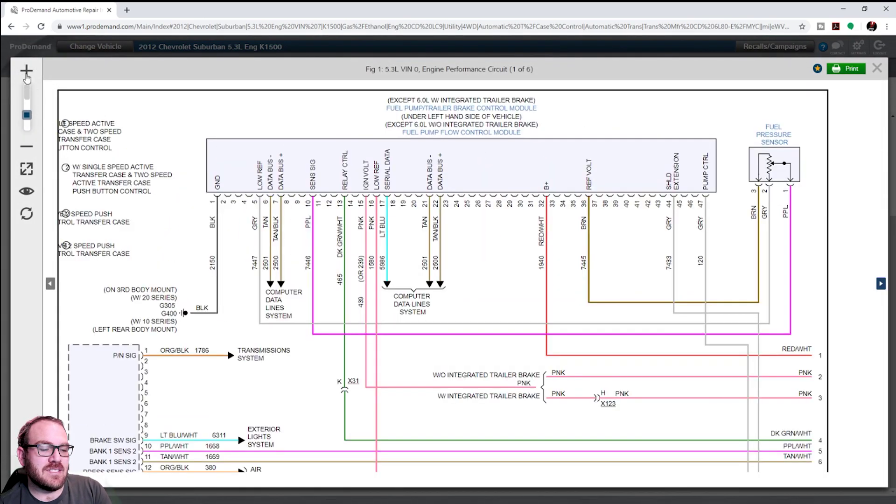
pyautogui.scroll(-6, 343, 368)
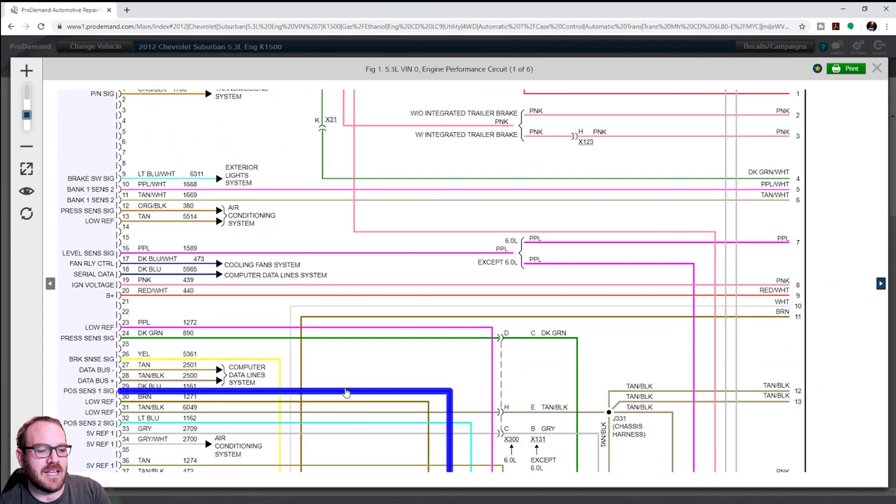
pyautogui.scroll(-4, 345, 290)
pyautogui.scroll(-2, 367, 379)
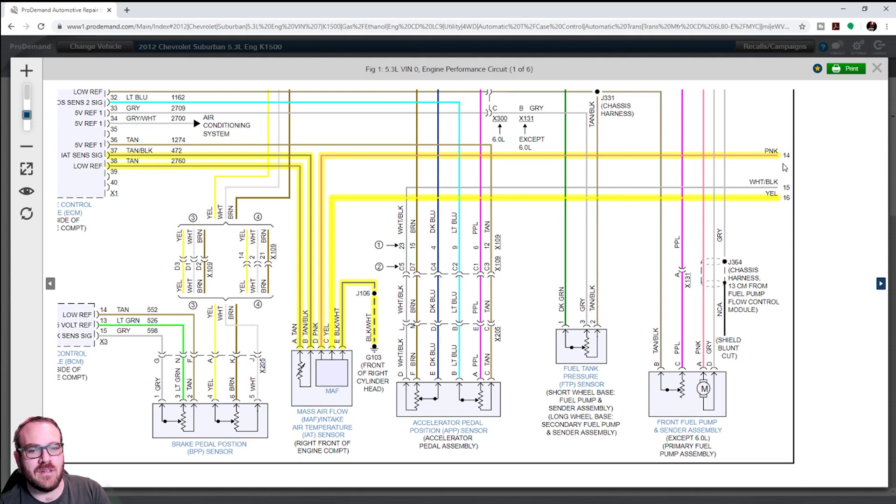
# Step: Highlight the PNK circuit 14 wire, then clear the highlighting from the MAF wires
pyautogui.click(764, 157)
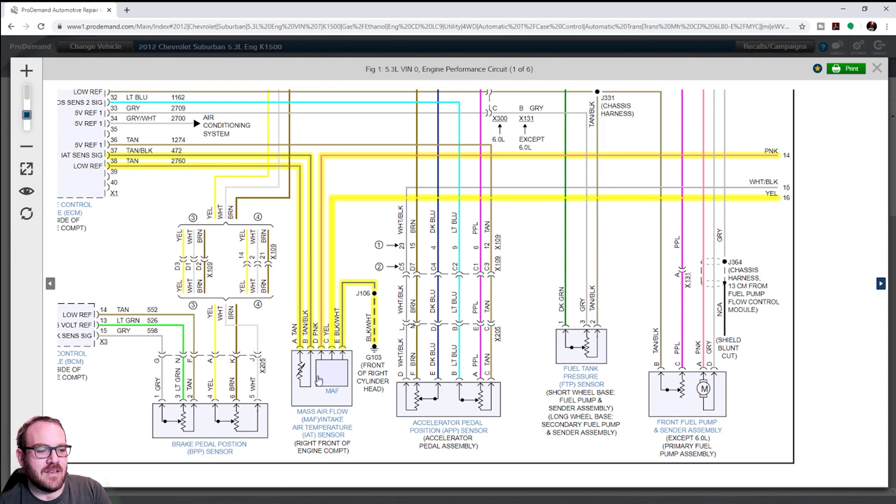
pyautogui.click(299, 364)
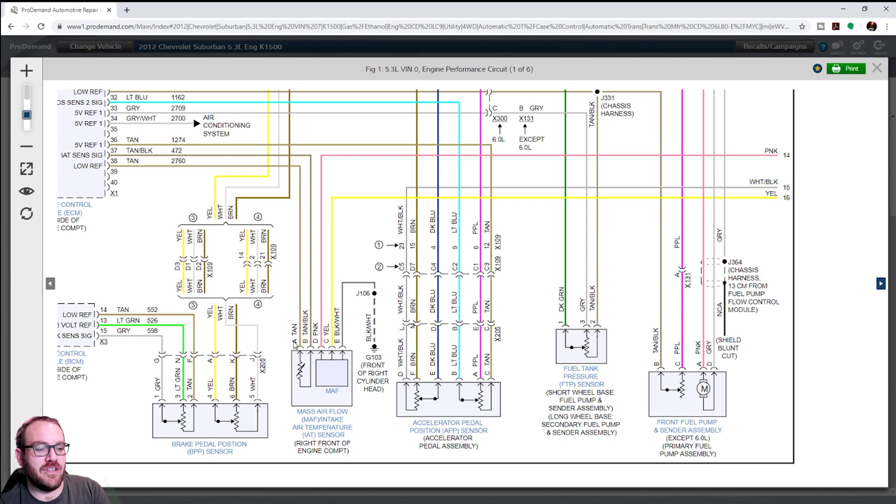
pyautogui.moveTo(369, 388); pyautogui.dragTo(377, 335)
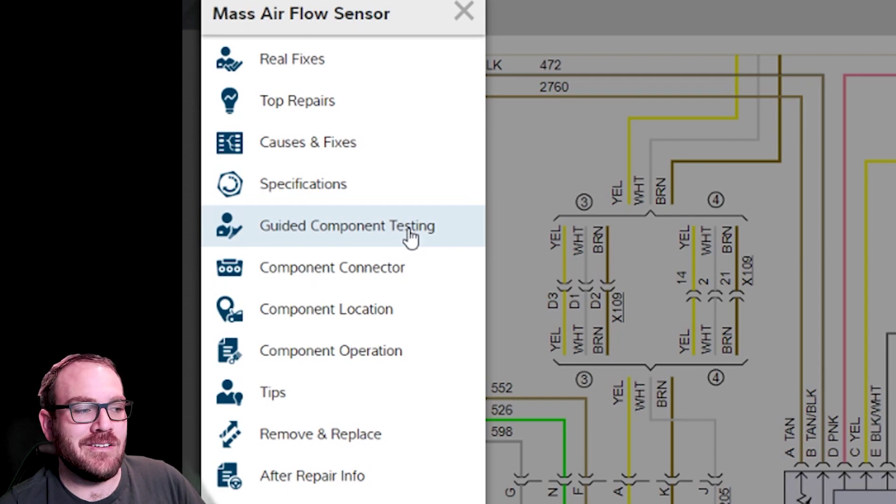
# Step: Open the Component Connector view for the MAF/IAT sensor
pyautogui.click(376, 276)
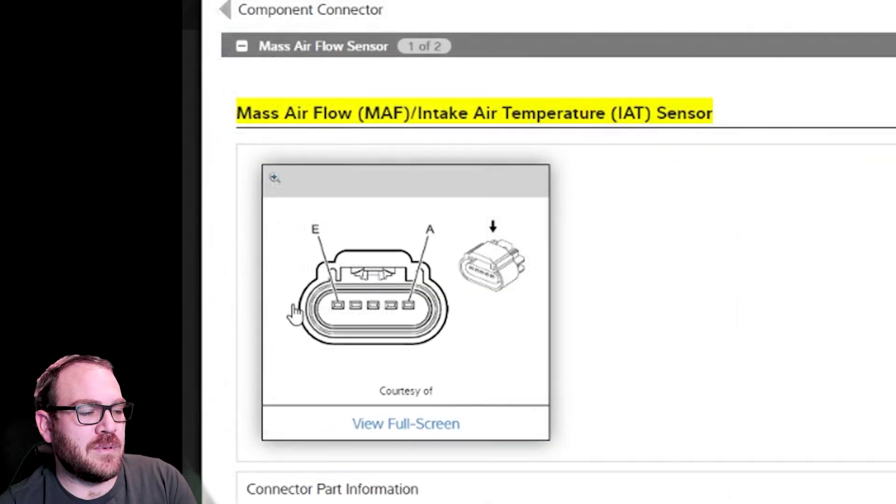
# Step: Review the MAF/IAT connector face view and return to the category list
pyautogui.scroll(-5, 440, 445)
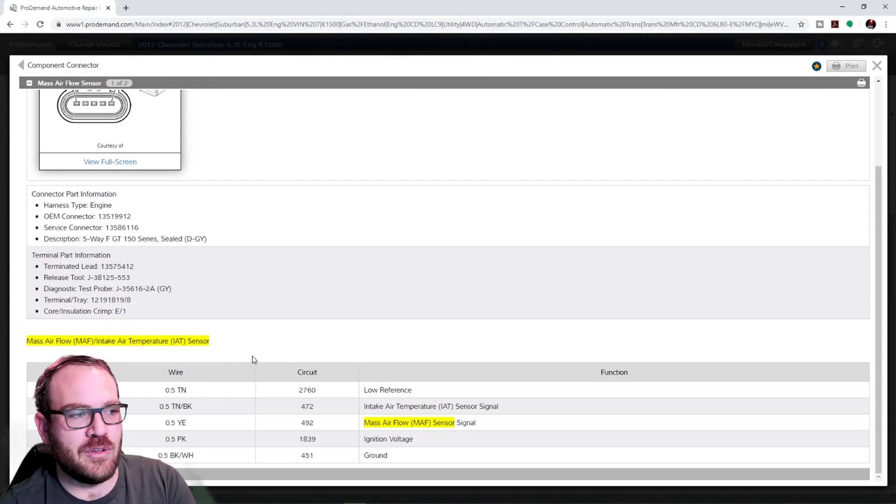
pyautogui.scroll(2, 197, 189)
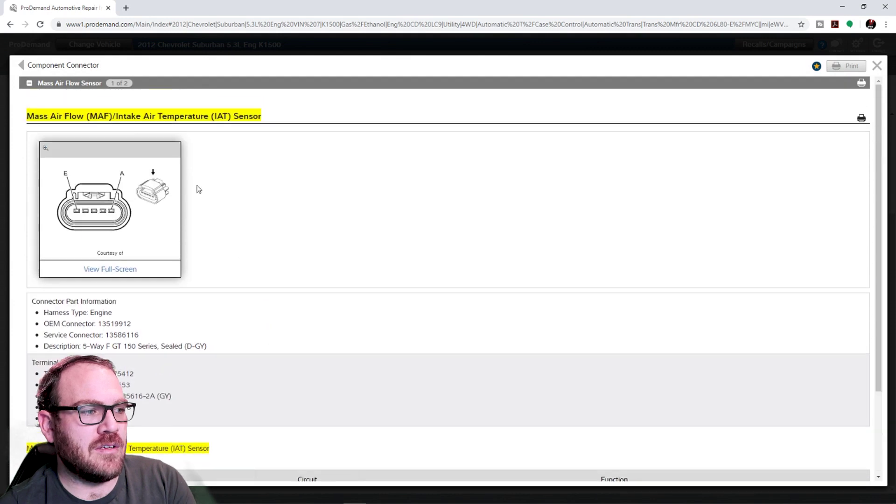
pyautogui.click(22, 67)
# Step: Review the mass airflow sensor Remove & Replace procedure and close it
pyautogui.click(93, 277)
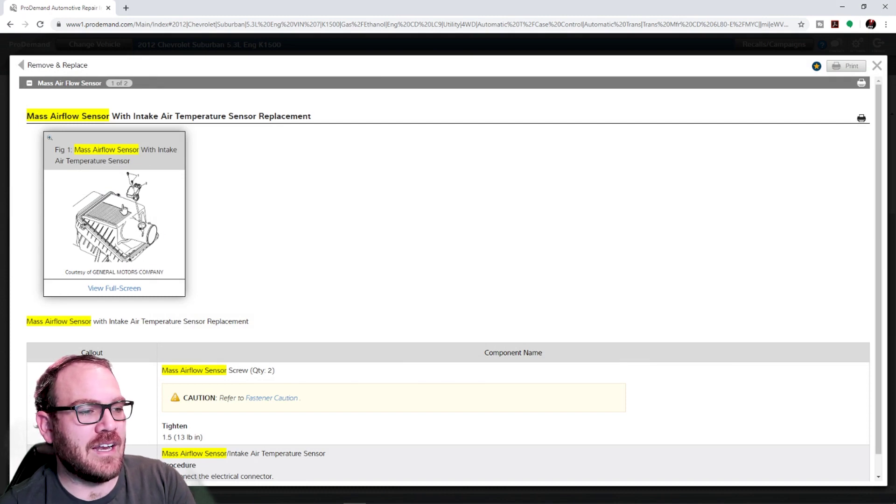
pyautogui.scroll(-1, 221, 230)
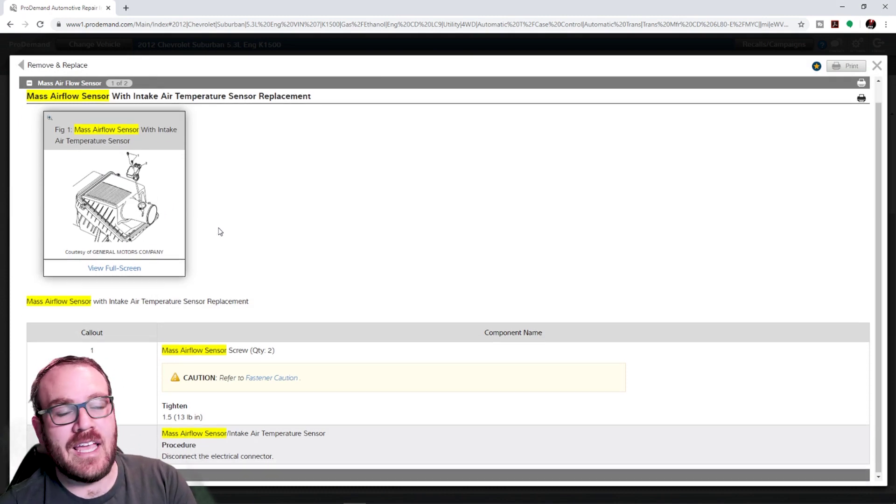
pyautogui.scroll(1, 221, 231)
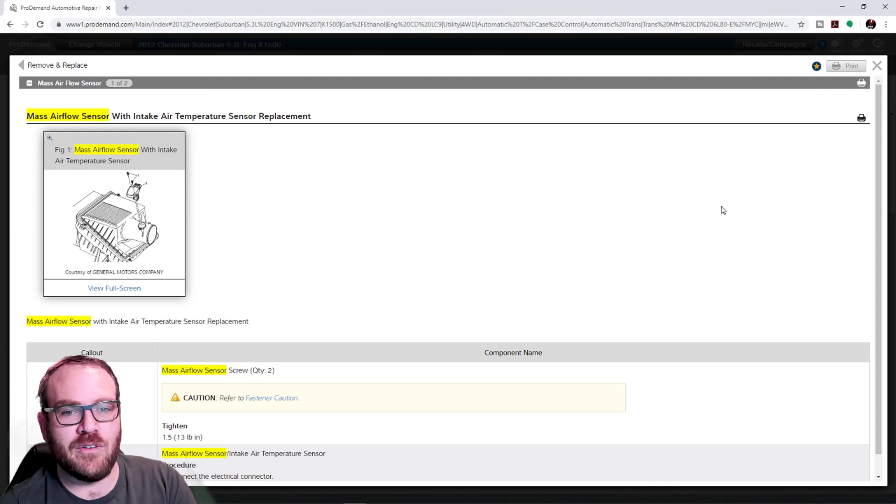
pyautogui.click(879, 67)
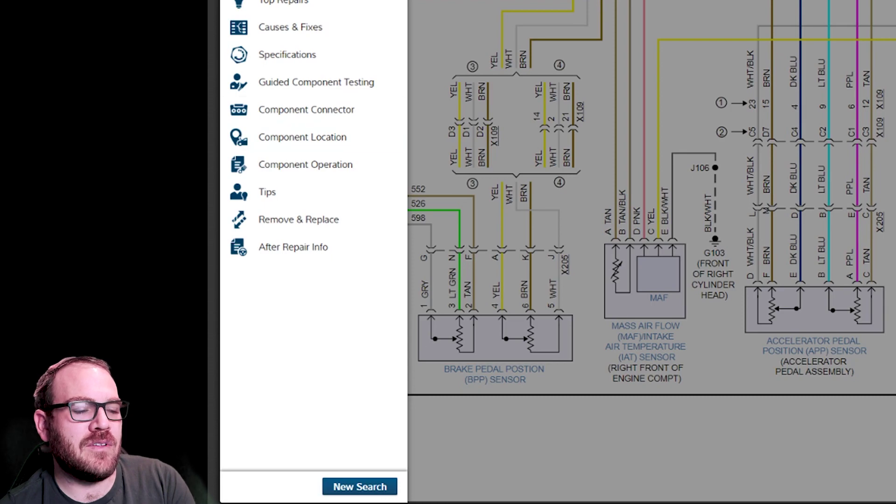
# Step: Leave the diagram via New Search and return to the ProDemand home page
pyautogui.click(360, 486)
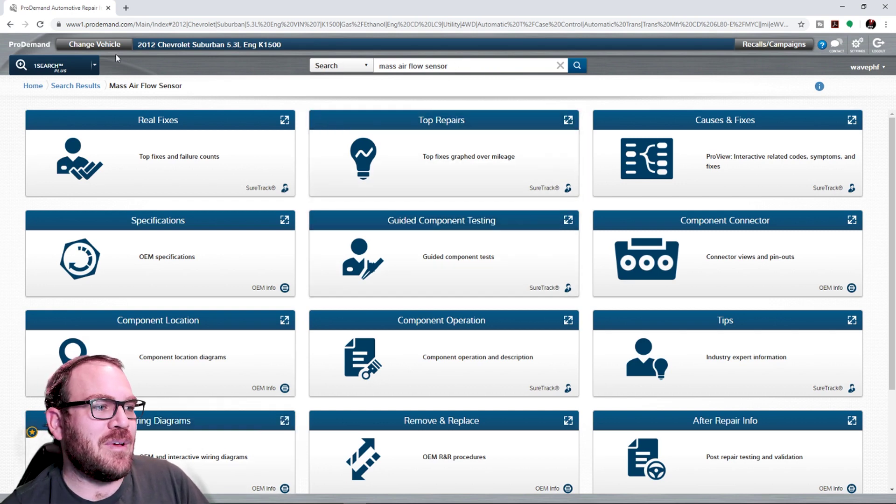
pyautogui.click(58, 65)
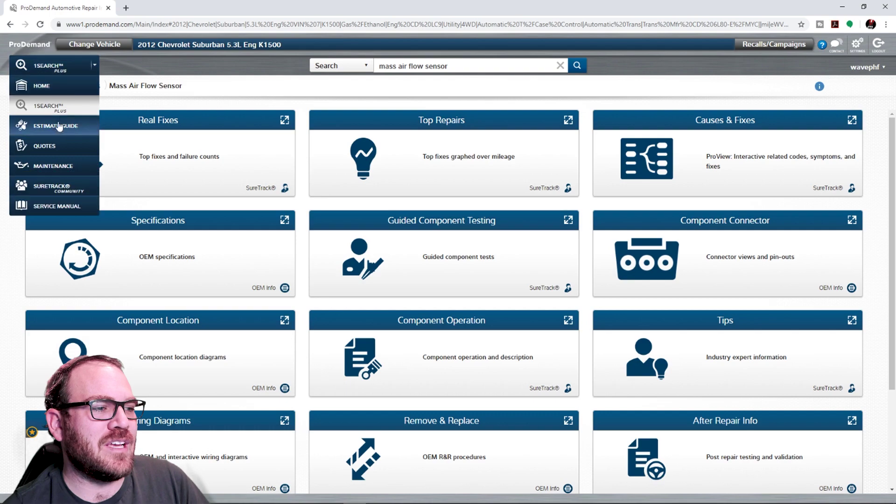
pyautogui.click(60, 91)
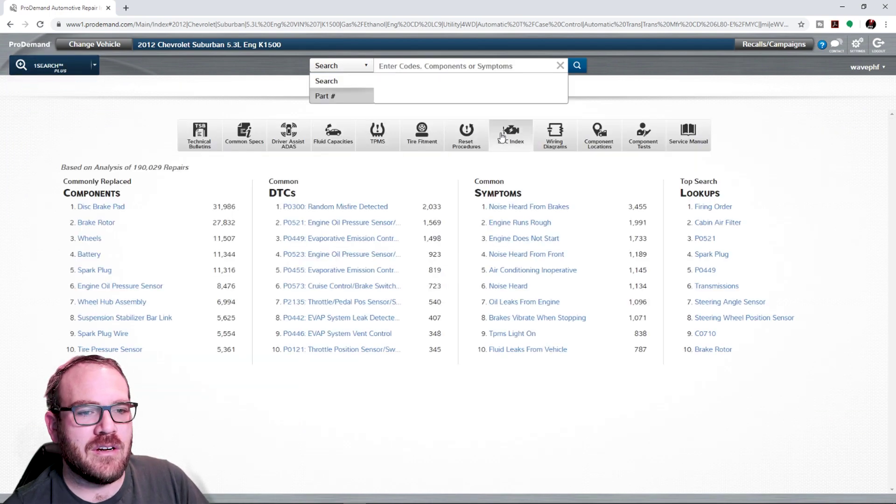
# Step: Open Fig 1 of the Engine Performance 5.3L VIN 0 system wiring diagrams full-screen
pyautogui.click(554, 136)
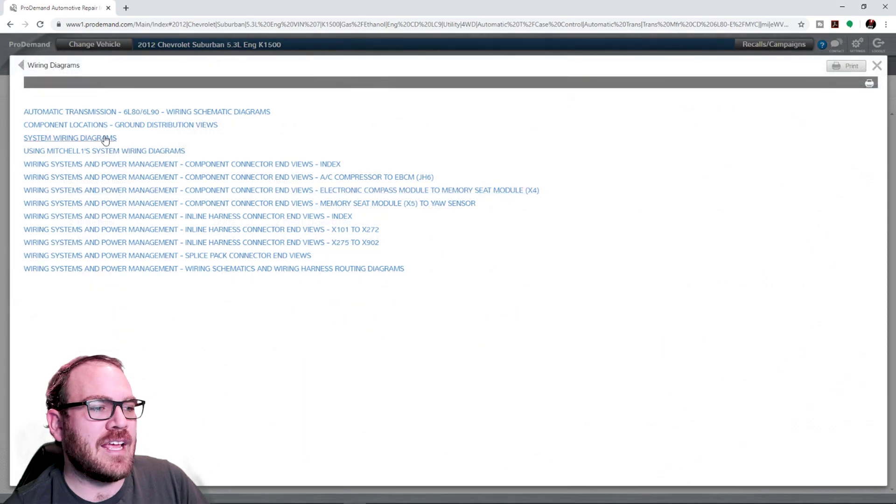
pyautogui.click(106, 139)
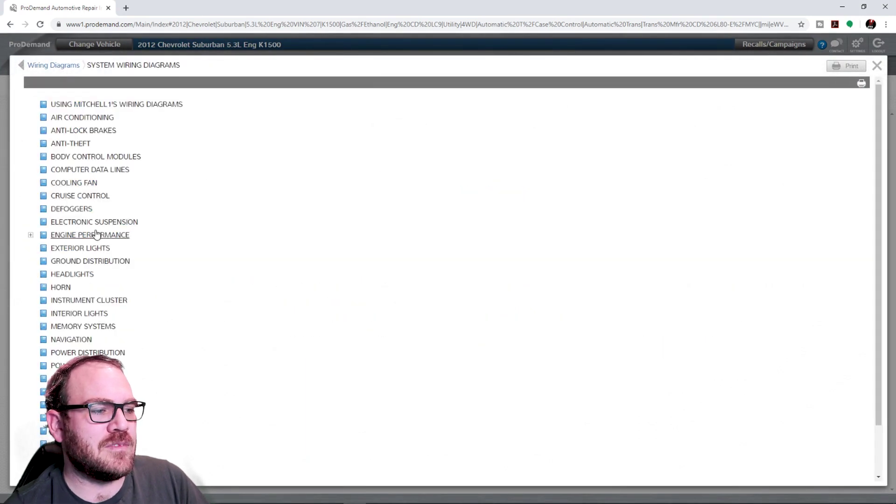
pyautogui.click(95, 234)
pyautogui.click(96, 249)
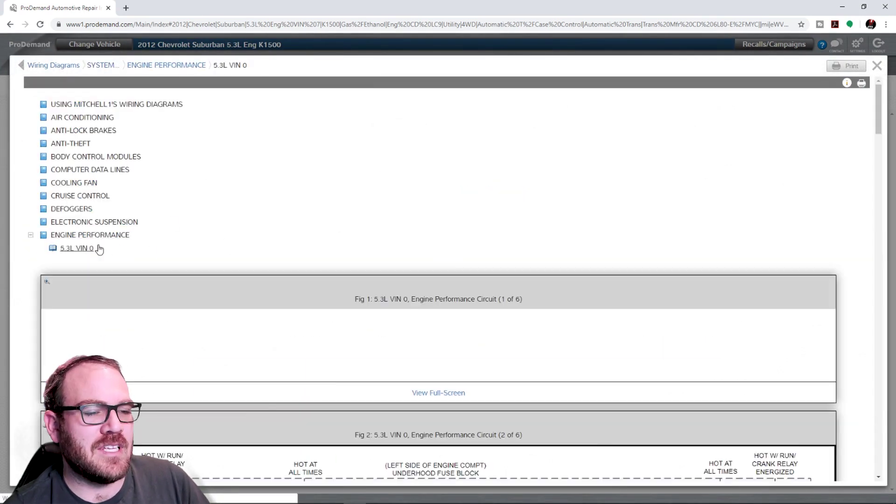
pyautogui.scroll(-3, 467, 233)
pyautogui.click(480, 224)
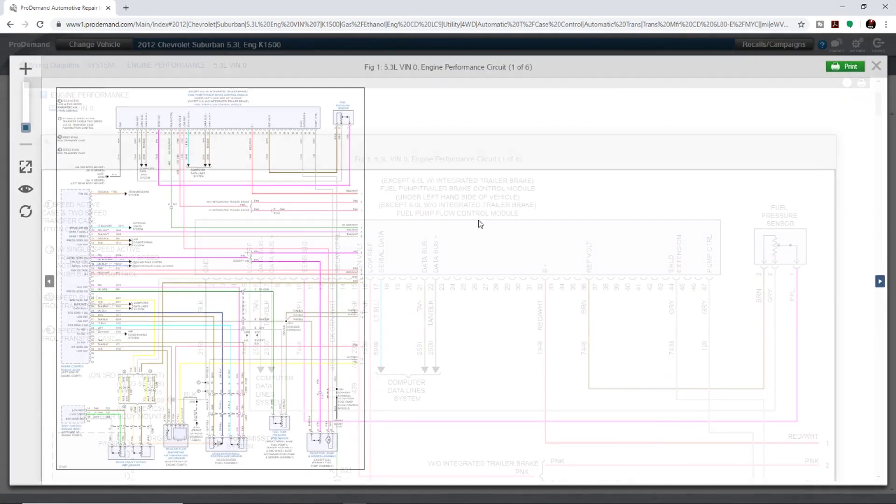
# Step: Search all info on the fuel pressure sensor and open its Parts & Labor times
pyautogui.click(343, 108)
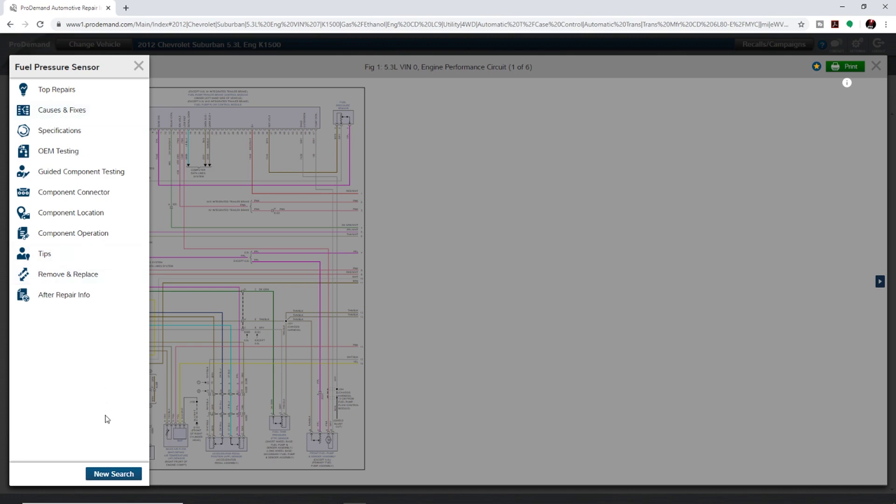
pyautogui.click(114, 474)
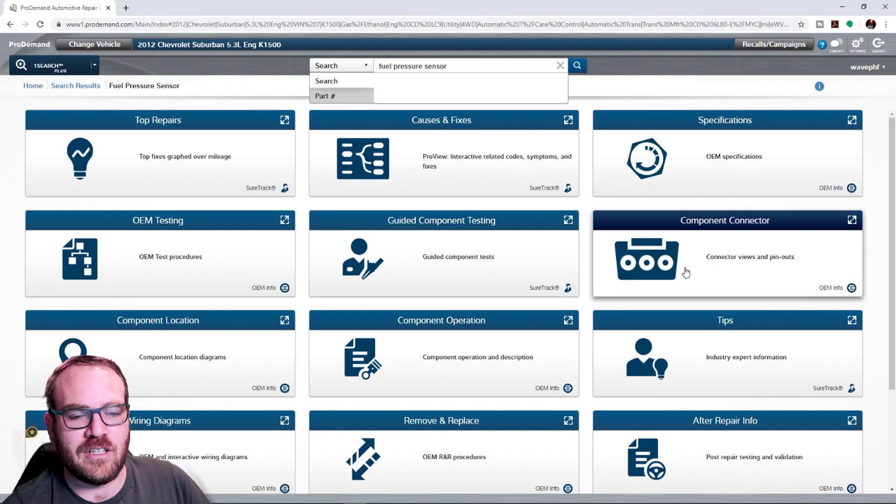
pyautogui.scroll(-1, 621, 308)
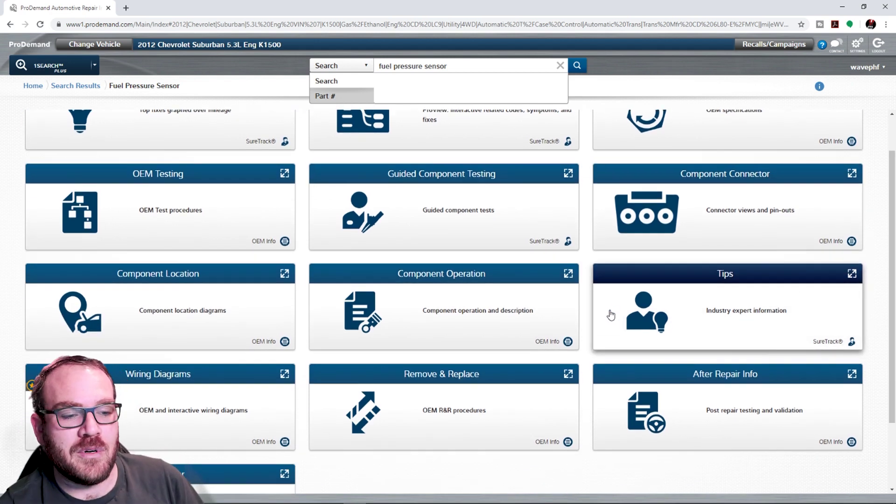
pyautogui.scroll(-2, 611, 316)
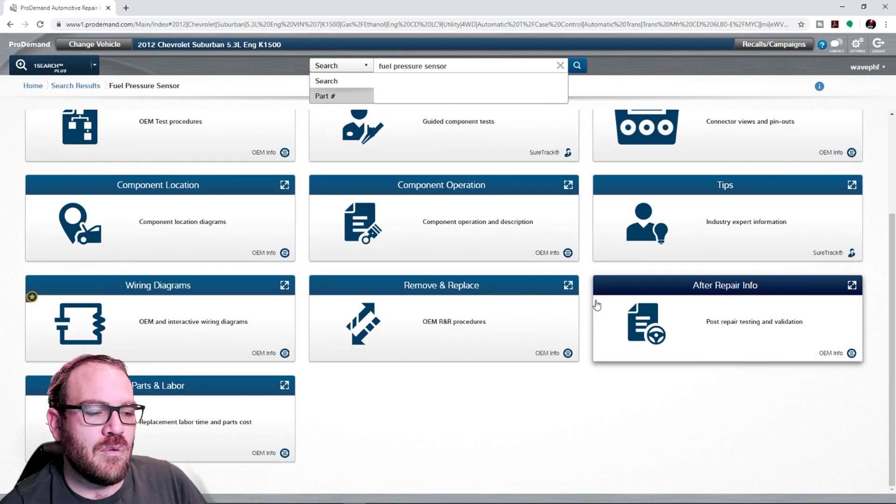
pyautogui.scroll(3, 592, 248)
pyautogui.scroll(-3, 595, 303)
pyautogui.scroll(2, 589, 249)
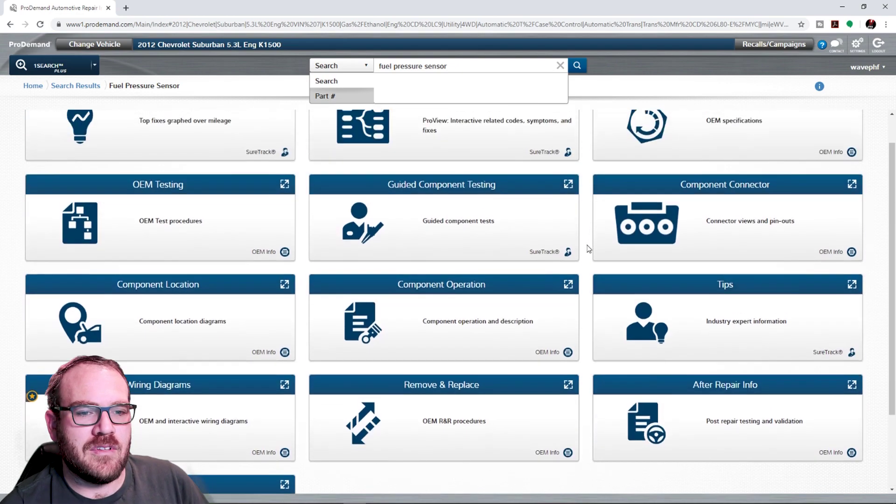
pyautogui.scroll(1, 589, 249)
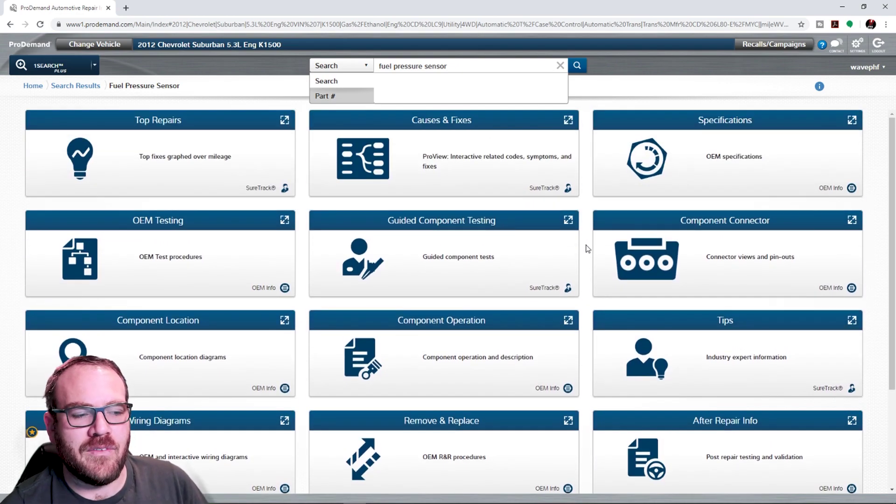
pyautogui.scroll(-3, 587, 249)
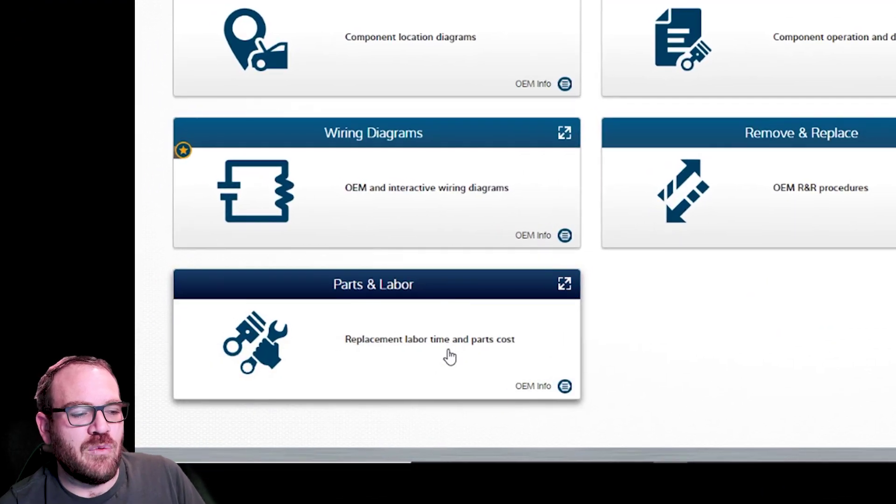
pyautogui.click(448, 357)
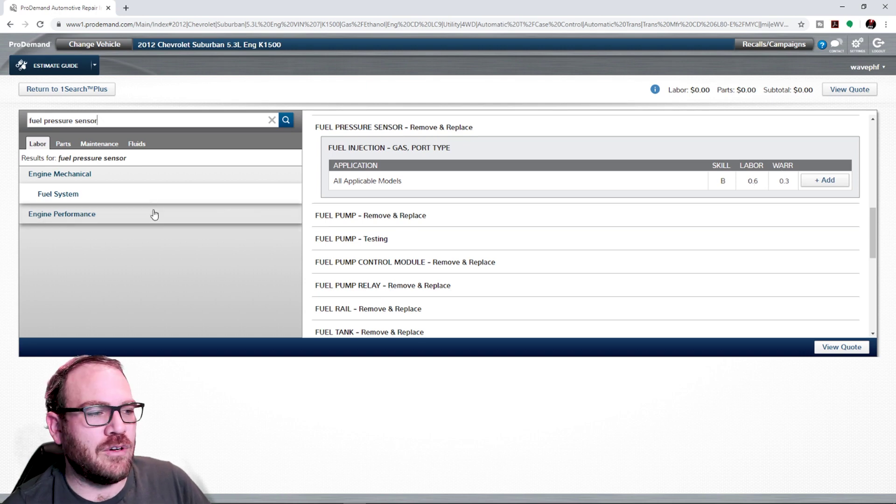
pyautogui.click(62, 93)
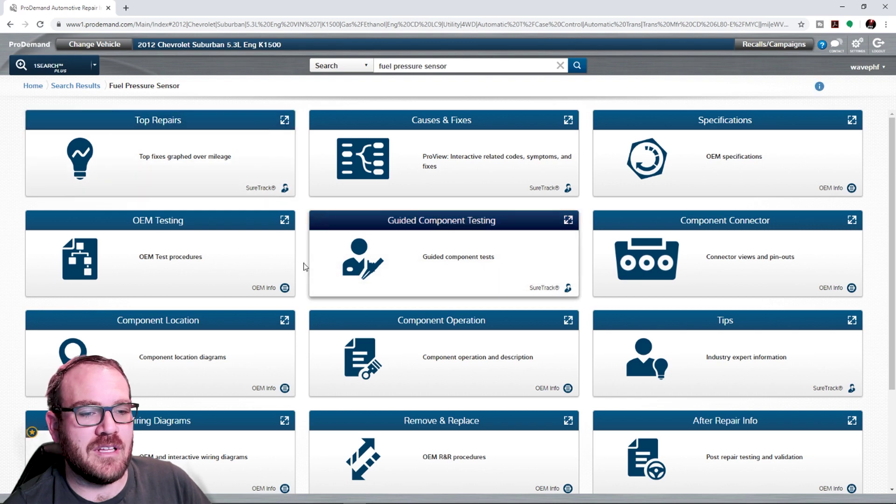
# Step: Open the fuel pressure sensor wiring diagrams, enlarge Fig 1, and advance to Fig 2
pyautogui.scroll(-2, 304, 266)
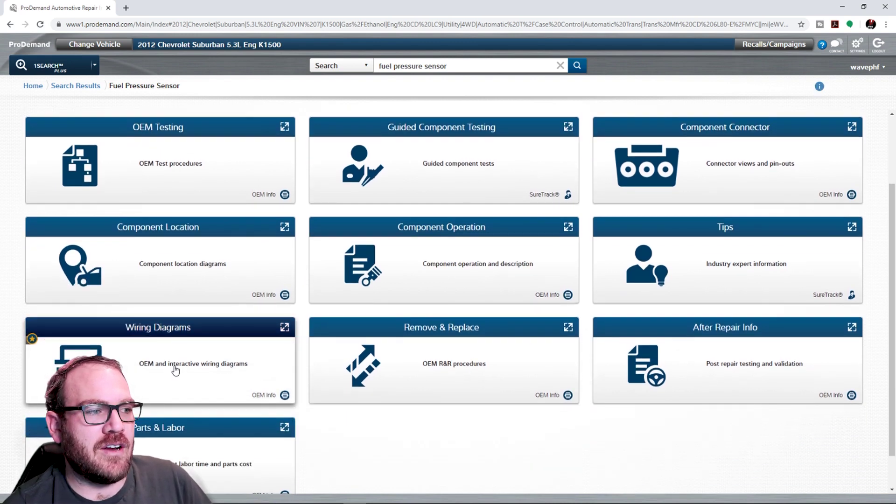
pyautogui.click(175, 370)
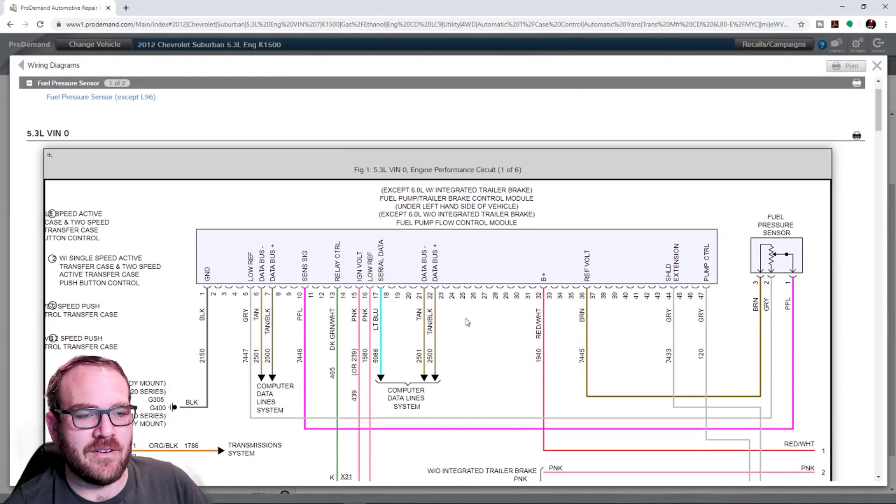
pyautogui.click(468, 320)
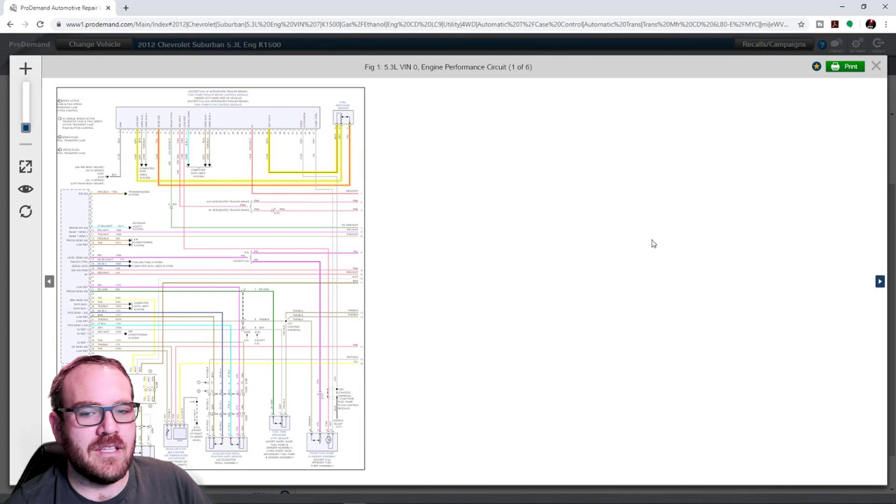
pyautogui.click(880, 281)
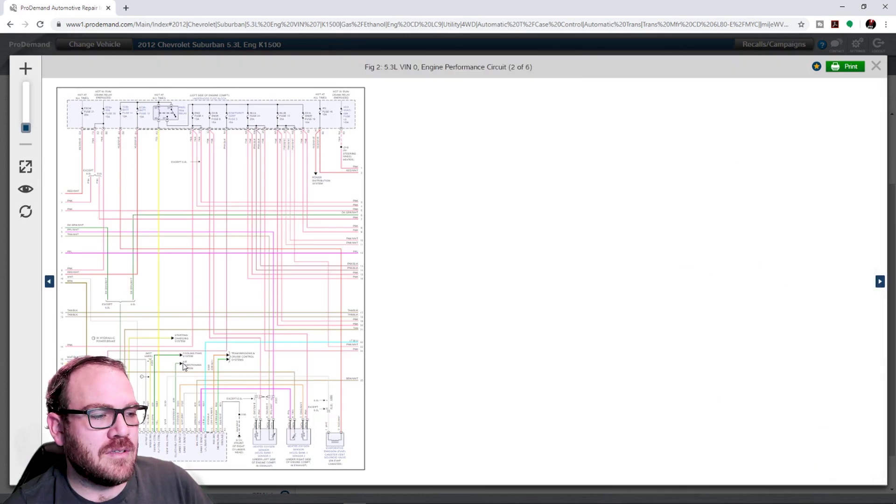
# Step: Zoom into Fig 2's lower part showing the ECM, HO2S and EVAP vent solenoid
pyautogui.click(26, 69)
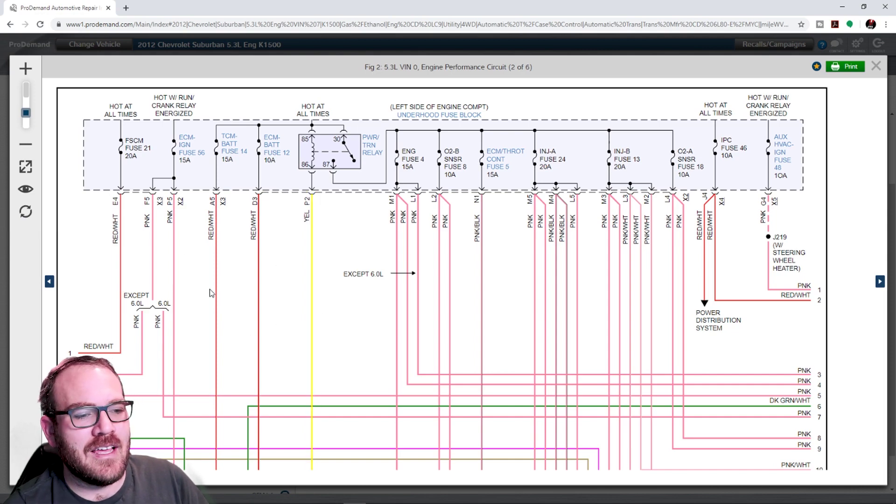
pyautogui.scroll(-5, 295, 276)
pyautogui.scroll(-4, 397, 326)
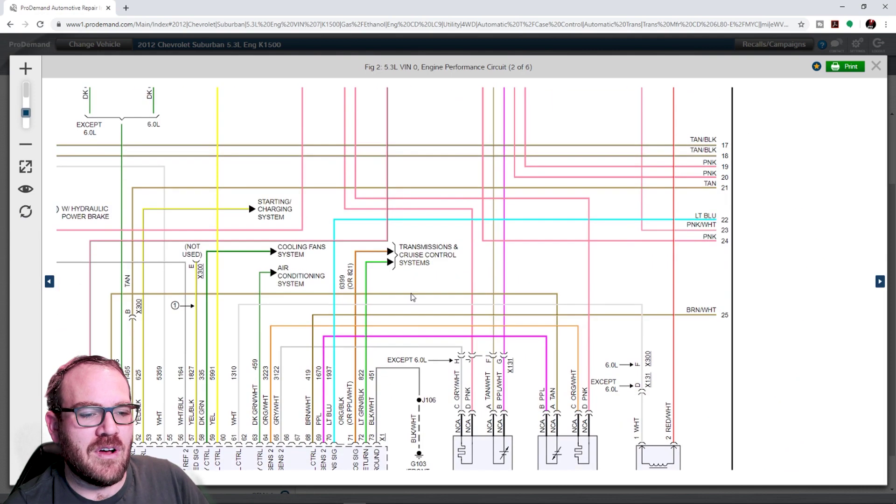
pyautogui.scroll(-3, 442, 421)
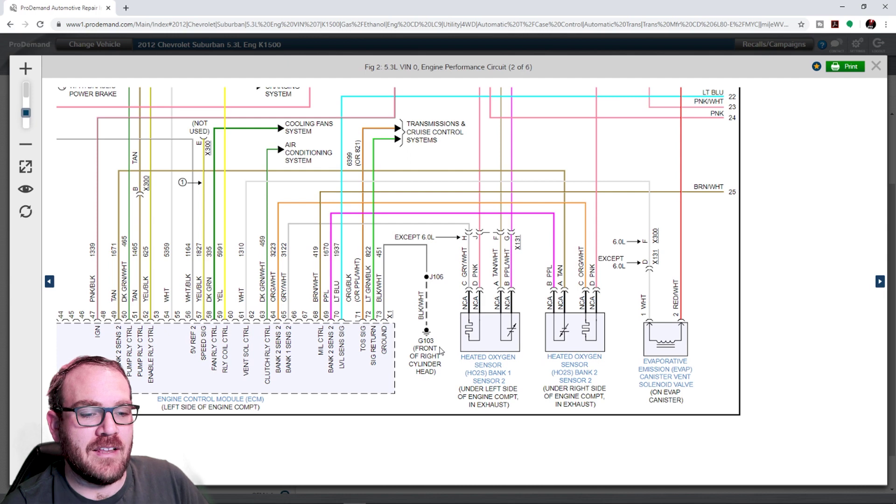
pyautogui.click(495, 379)
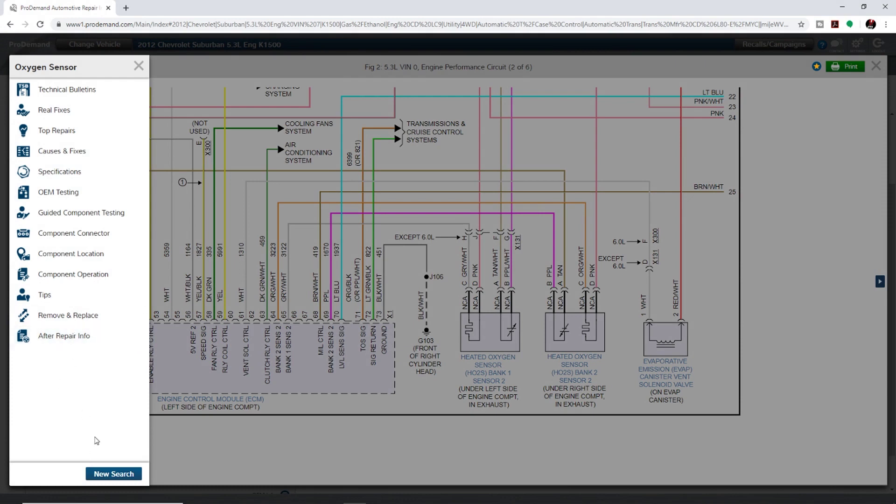
# Step: View oxygen sensor Parts & Labor times (1.0 front, 0.8 rear), then return to results
pyautogui.click(111, 474)
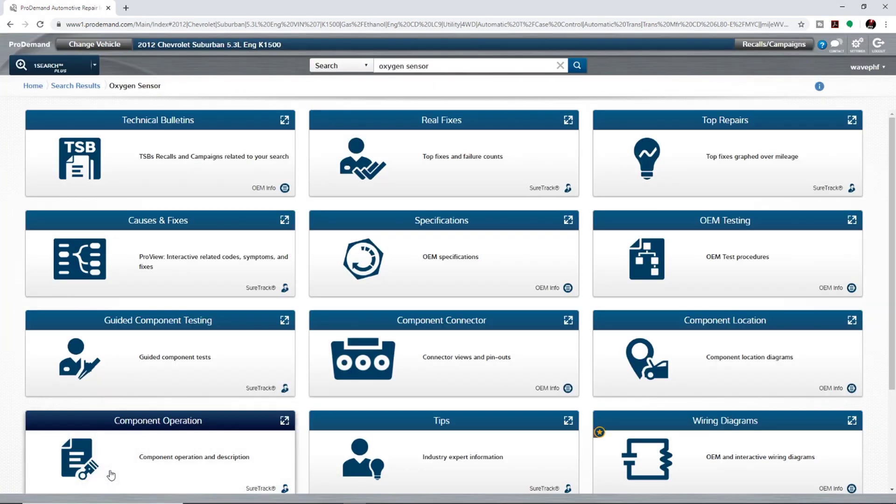
pyautogui.scroll(-3, 397, 327)
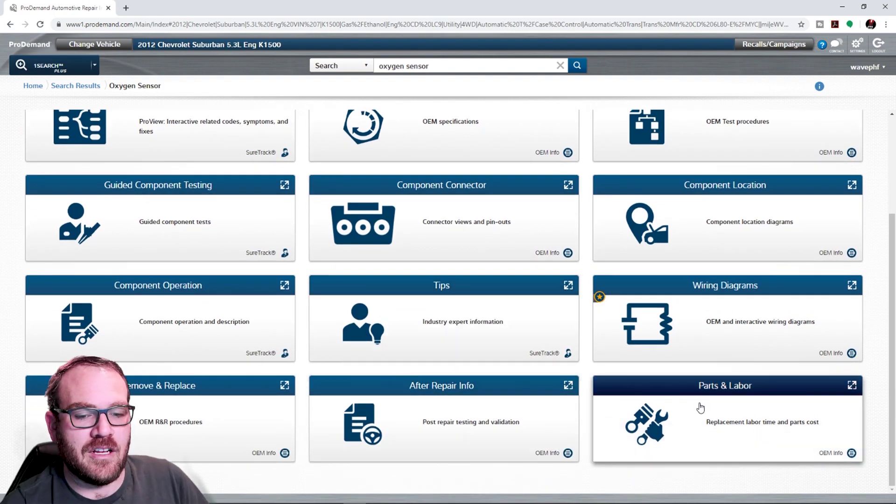
pyautogui.click(687, 424)
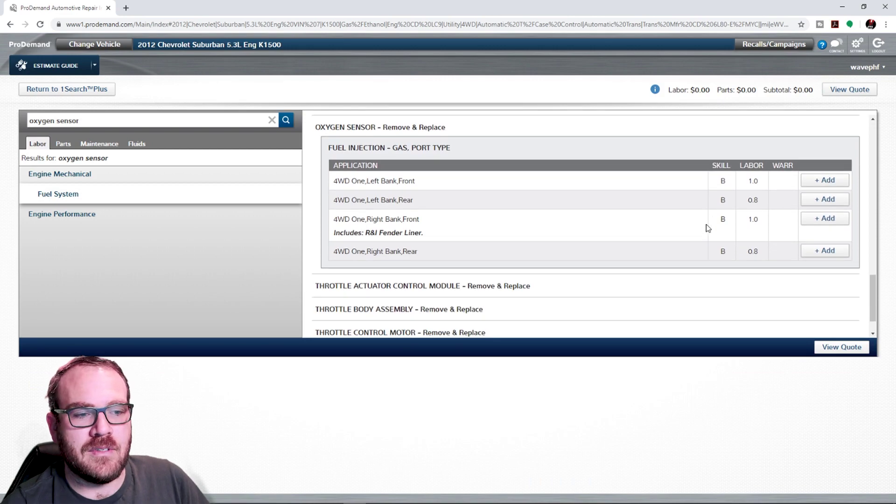
pyautogui.click(79, 89)
# Step: Review the heated oxygen sensor connector pinout table, then go back to the Oxygen Sensor tiles
pyautogui.scroll(-1, 288, 299)
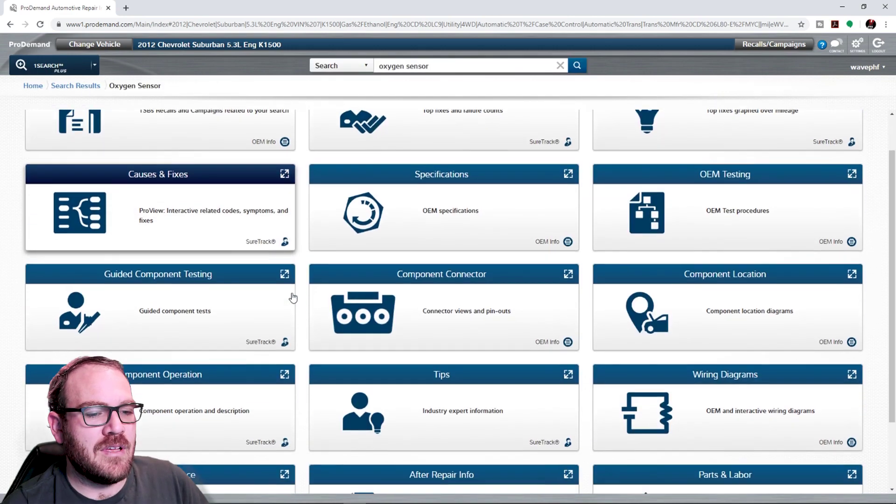
pyautogui.click(375, 301)
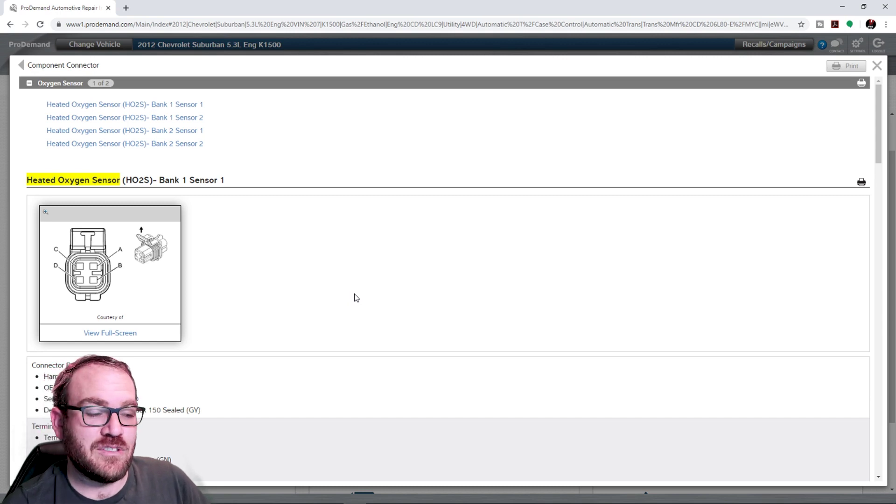
pyautogui.scroll(-6, 352, 296)
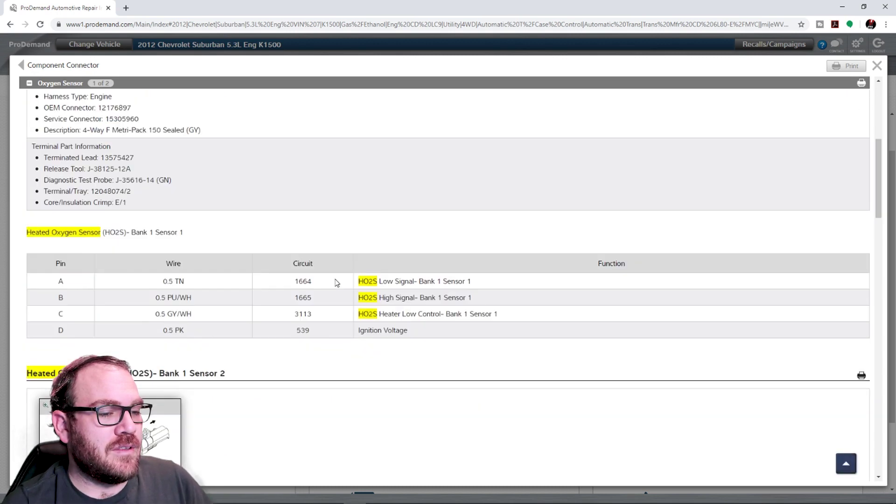
pyautogui.scroll(5, 337, 283)
pyautogui.scroll(1, 337, 283)
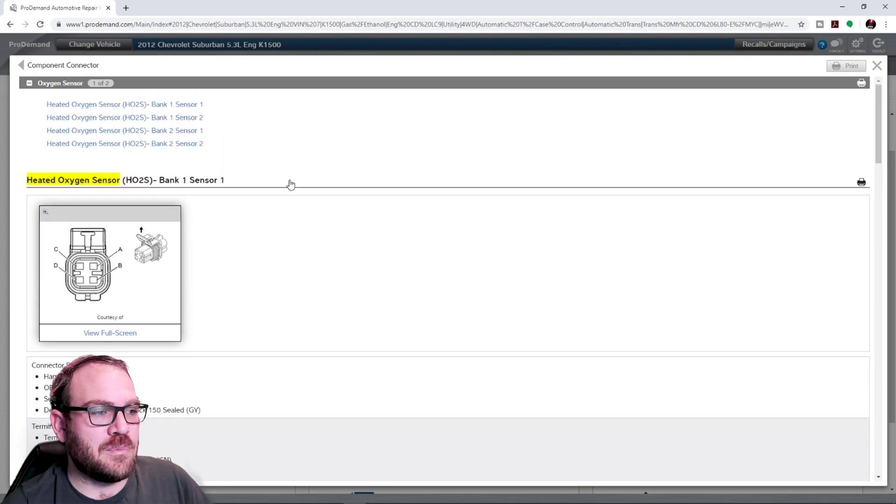
pyautogui.click(29, 65)
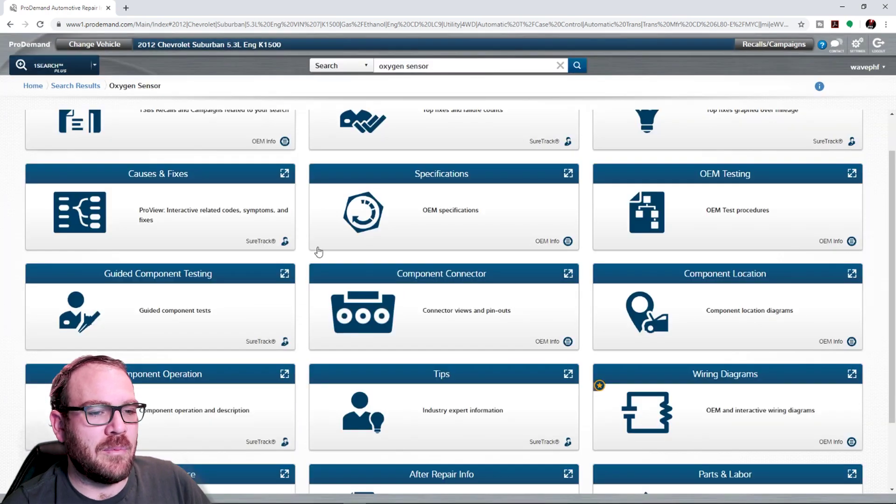
pyautogui.scroll(1, 585, 289)
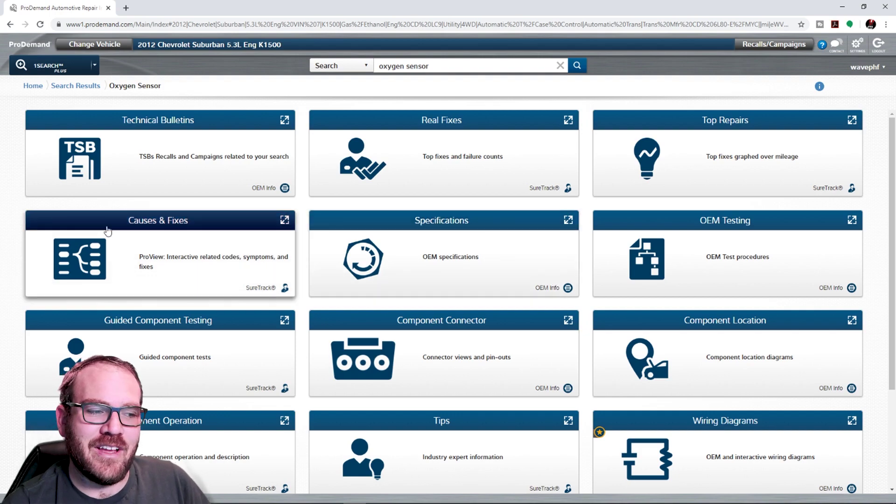
pyautogui.click(129, 260)
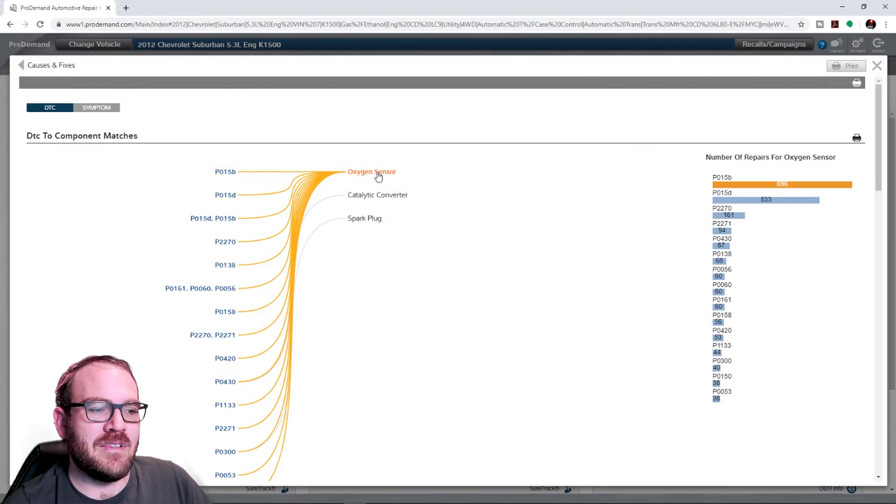
pyautogui.scroll(-3, 219, 426)
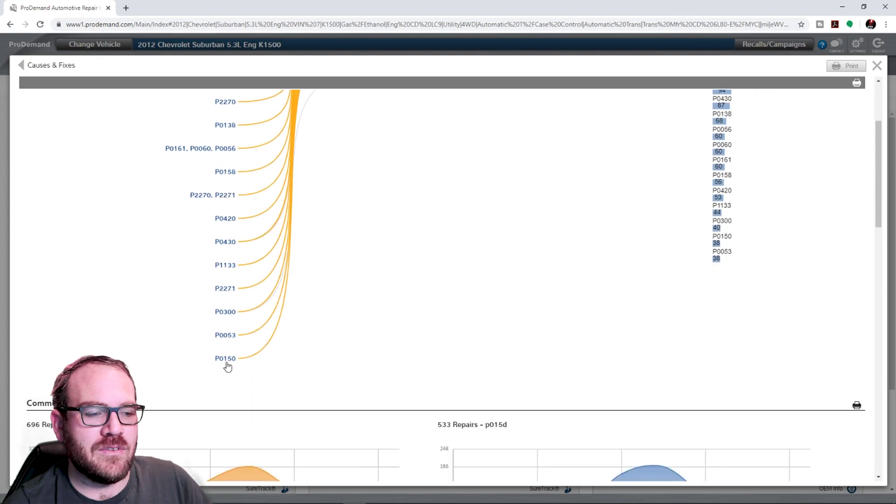
pyautogui.scroll(3, 190, 241)
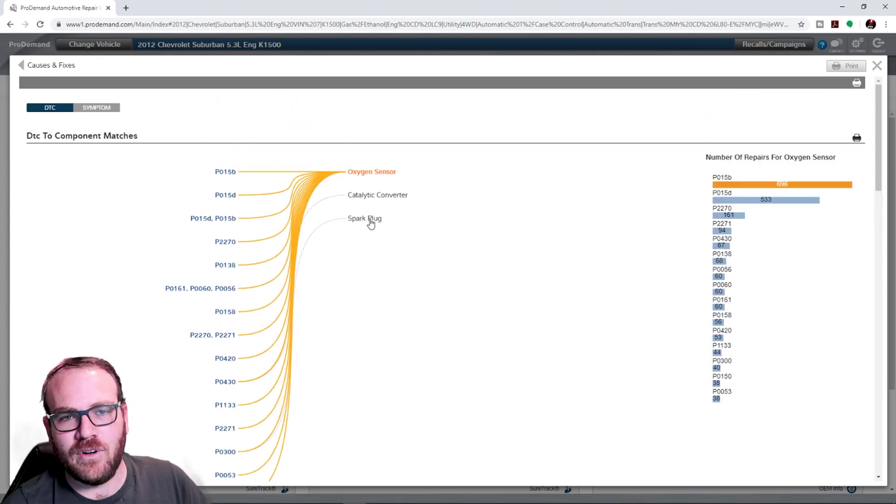
pyautogui.scroll(-8, 425, 230)
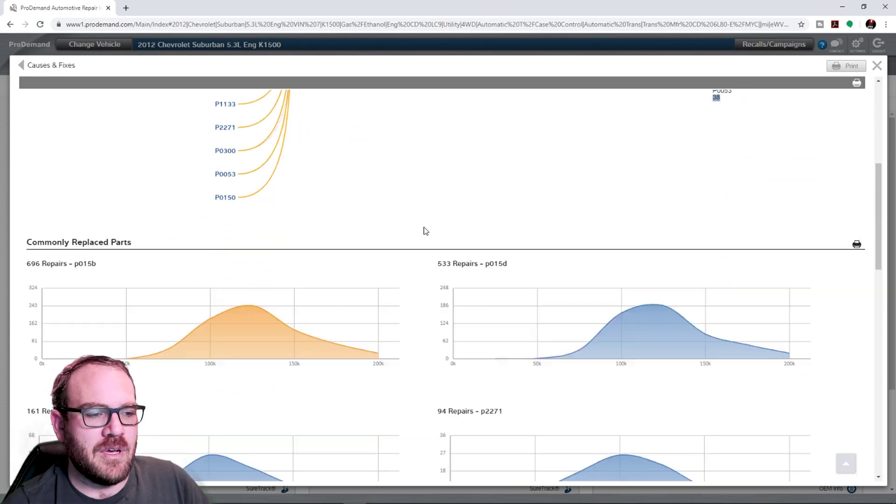
pyautogui.scroll(-15, 448, 224)
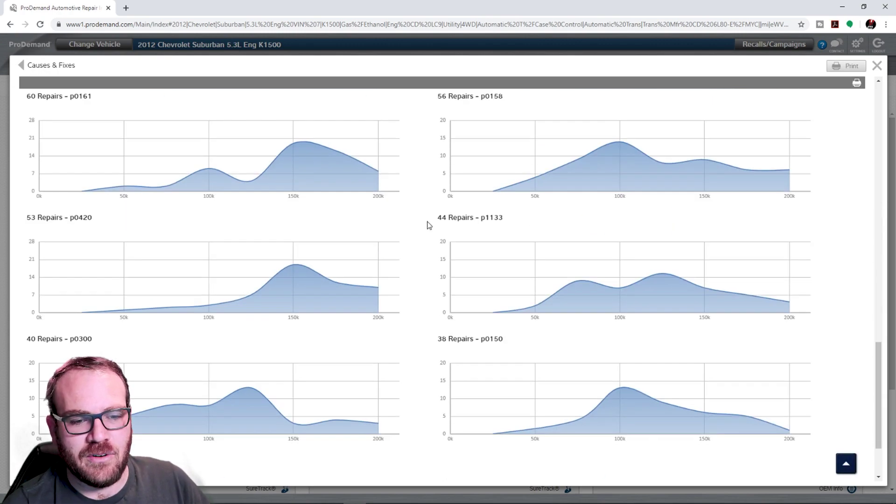
pyautogui.scroll(20, 425, 219)
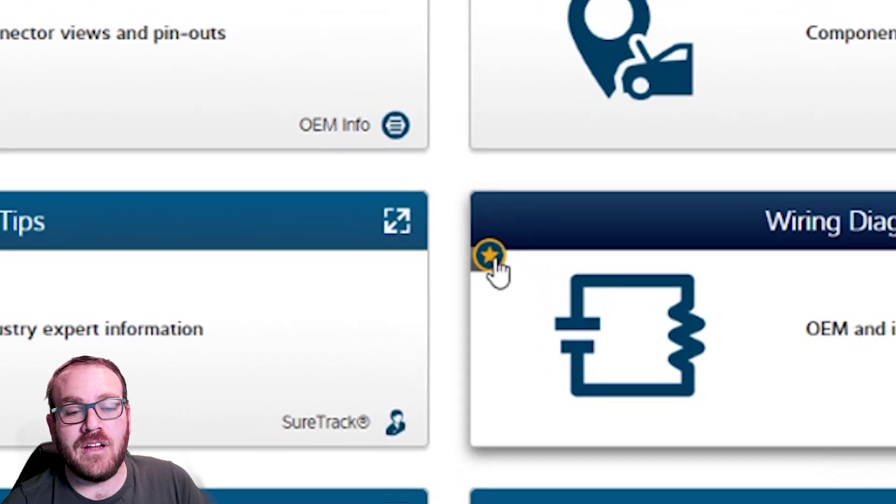
# Step: Run the Wiring Diagrams What's New tour past the Navigate Freely and New Component Search pages to the end
pyautogui.click(430, 242)
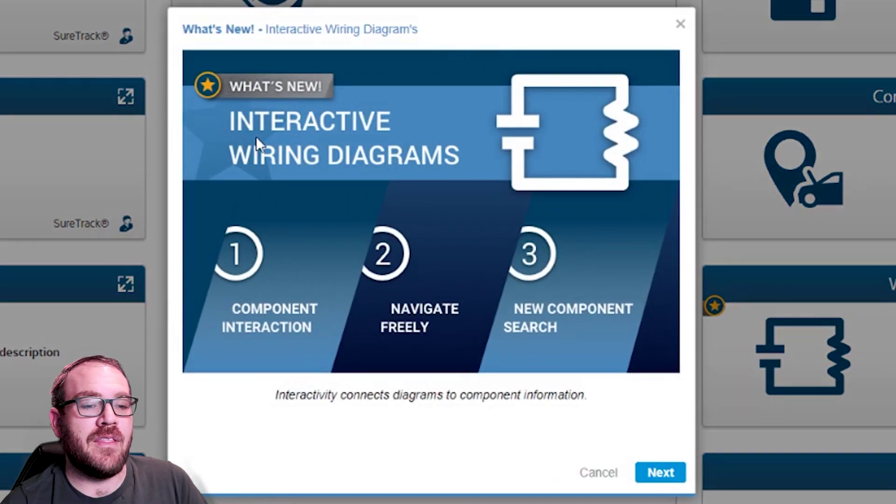
pyautogui.click(656, 472)
pyautogui.click(663, 474)
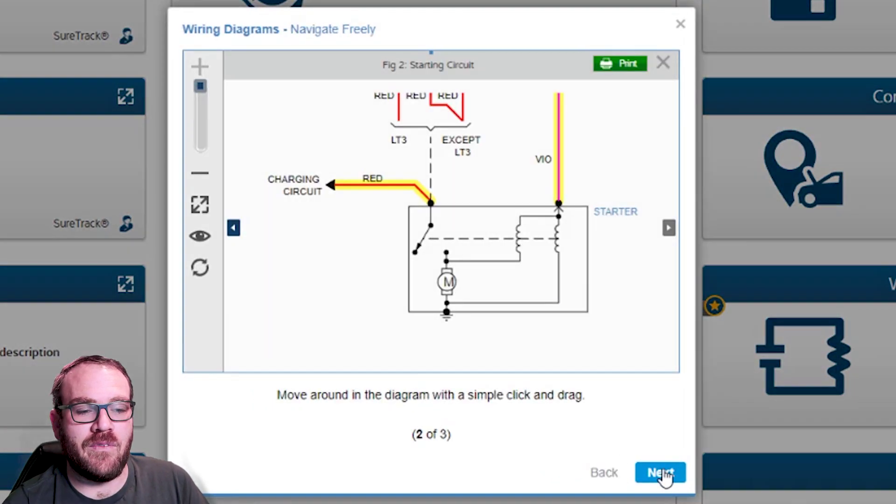
pyautogui.click(663, 474)
pyautogui.click(660, 472)
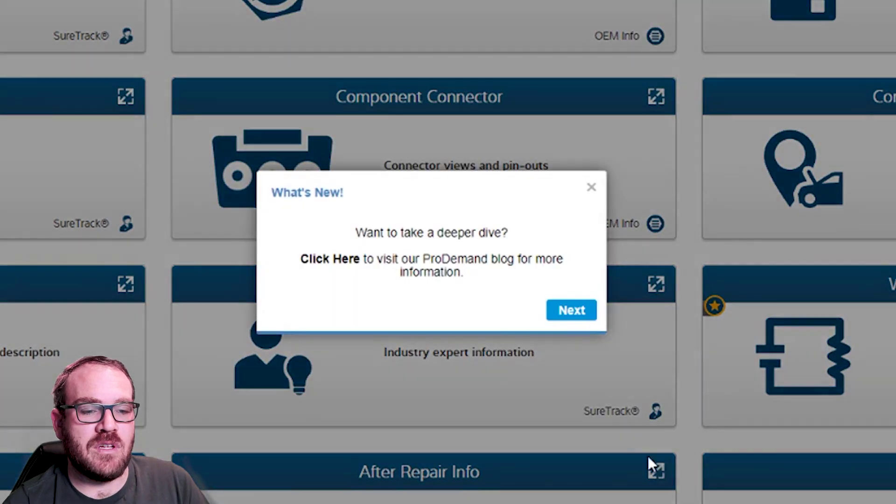